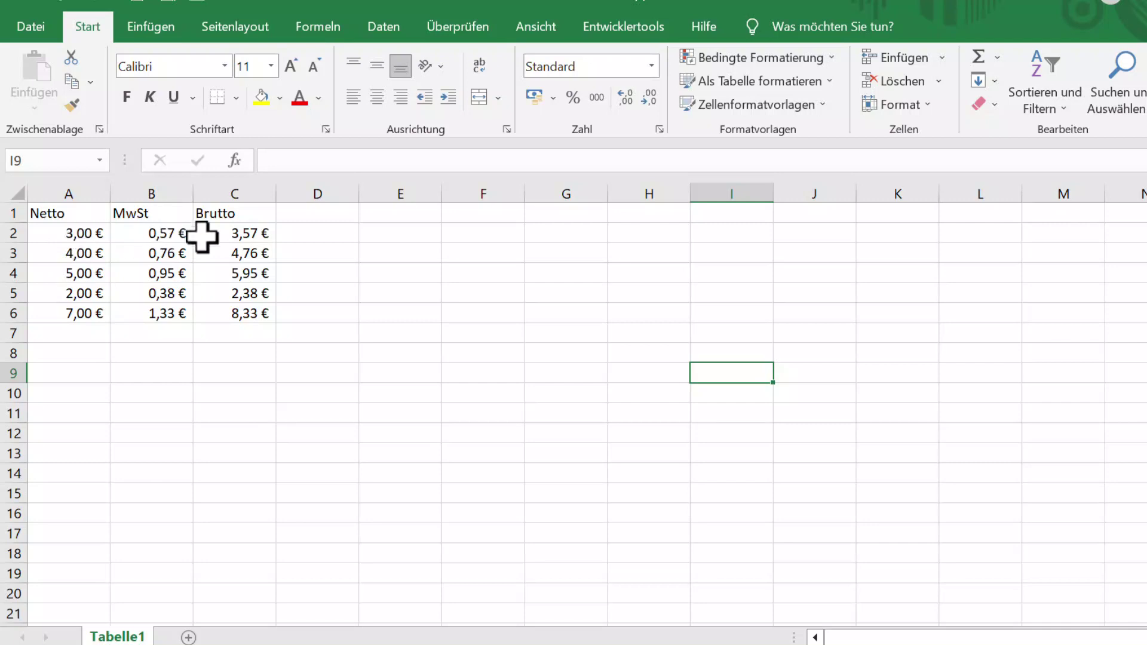
Copy the Brutto formulas from C2:C6 into H2:H6, where they show '- €'.
click(248, 236)
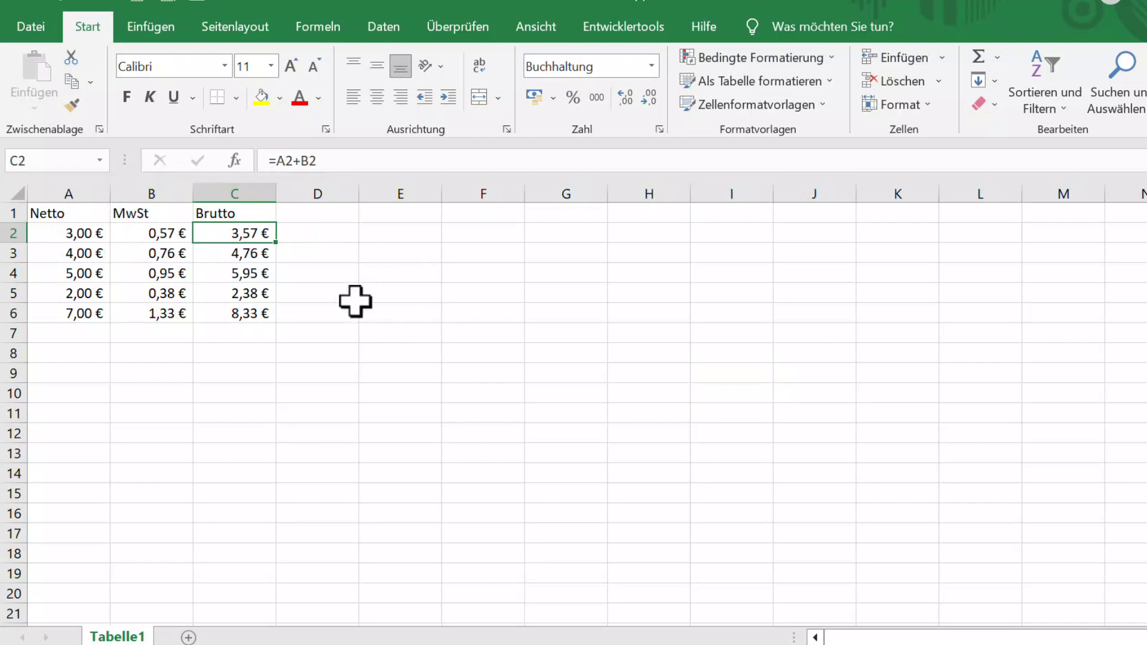
click(329, 294)
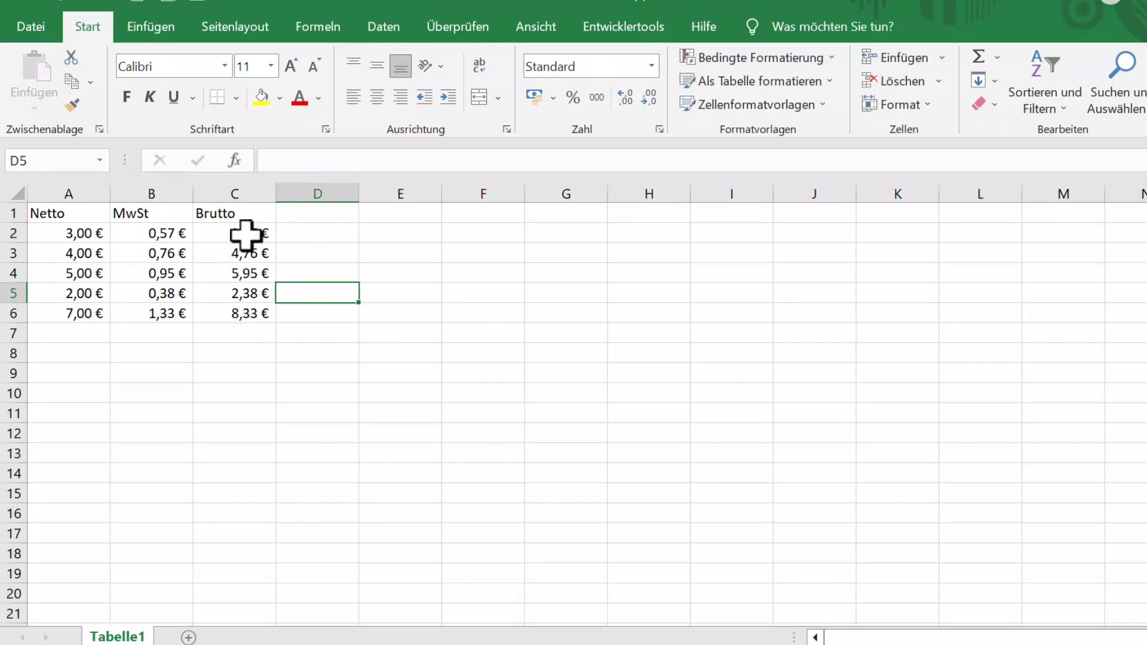
drag(245, 235, 252, 306)
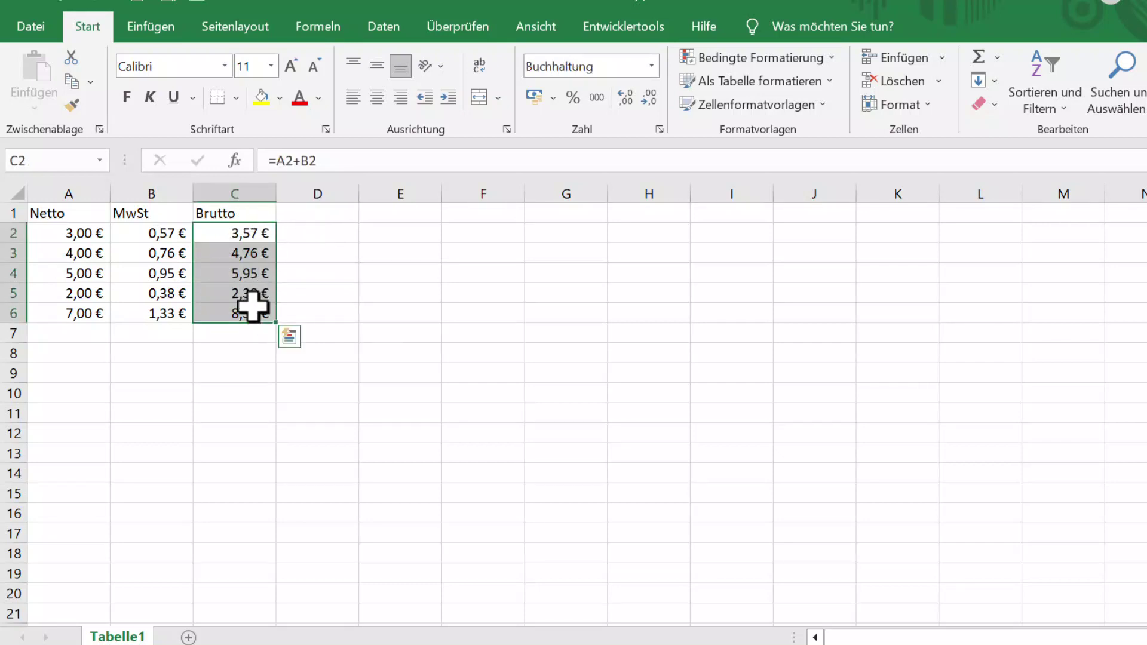
key(ctrl+c)
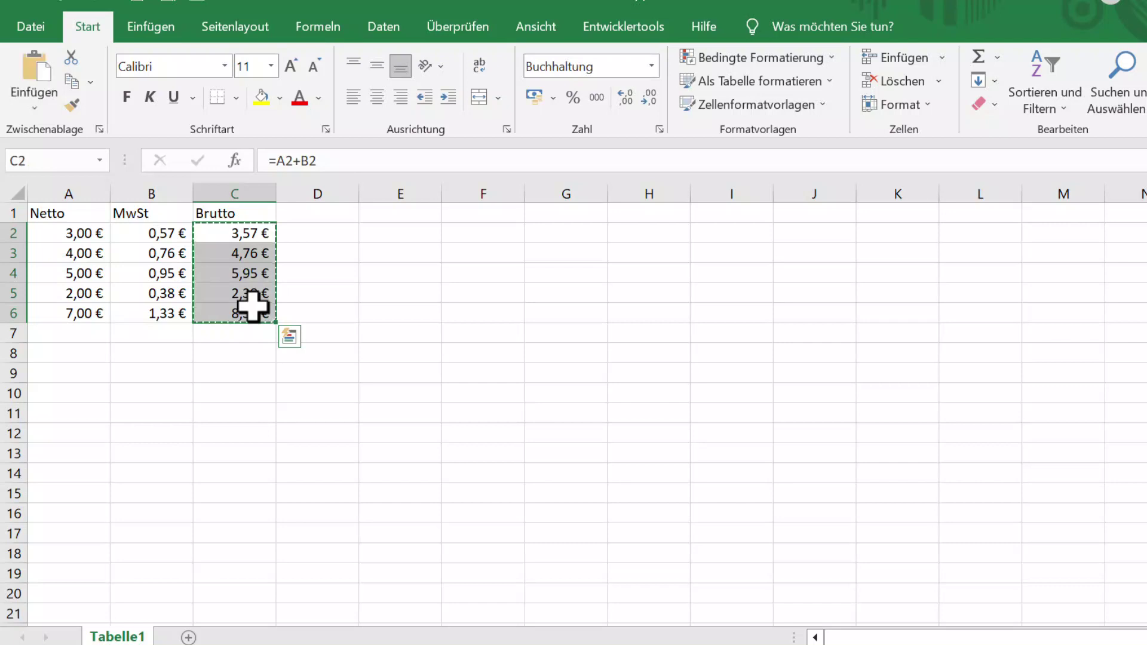
click(648, 223)
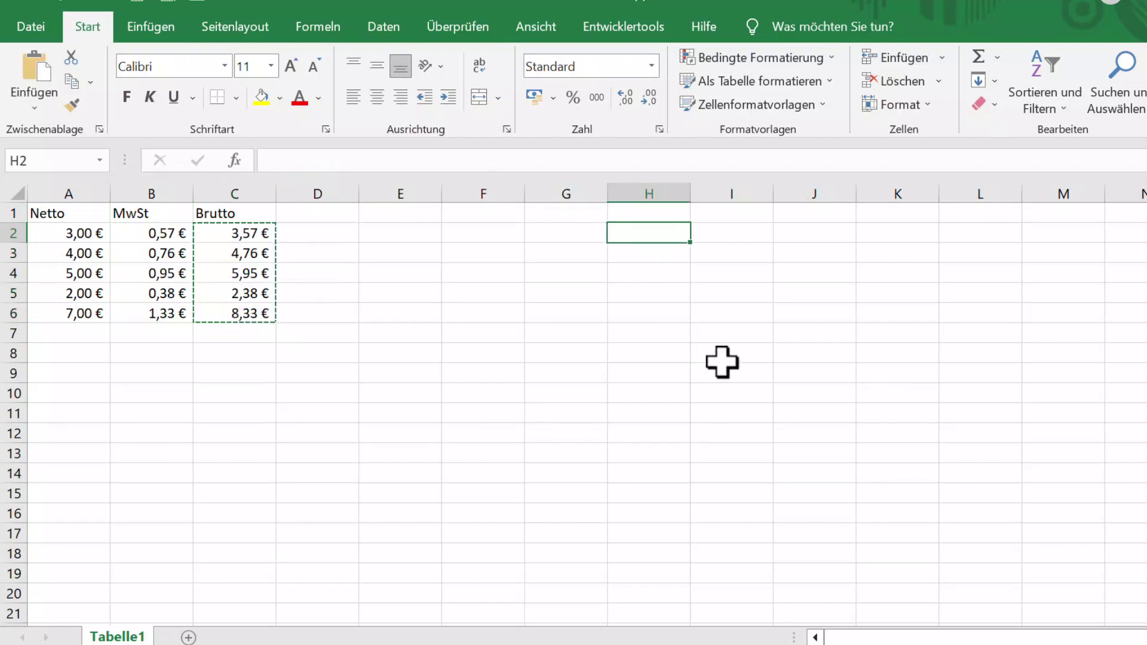
key(ctrl+v)
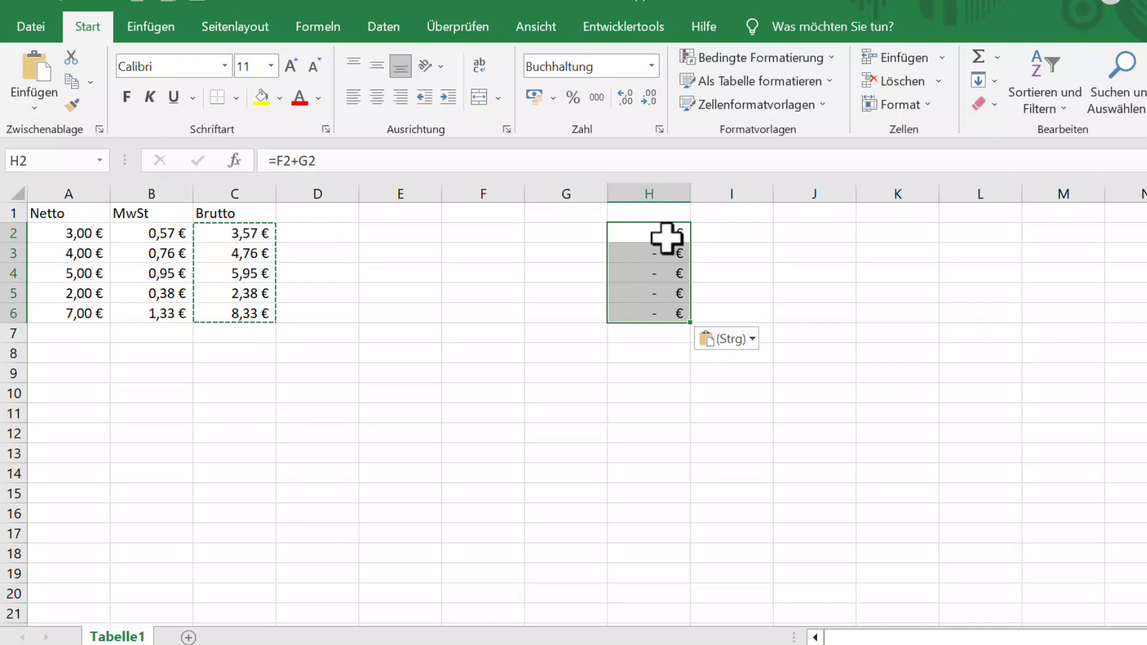
key(Escape)
click(666, 238)
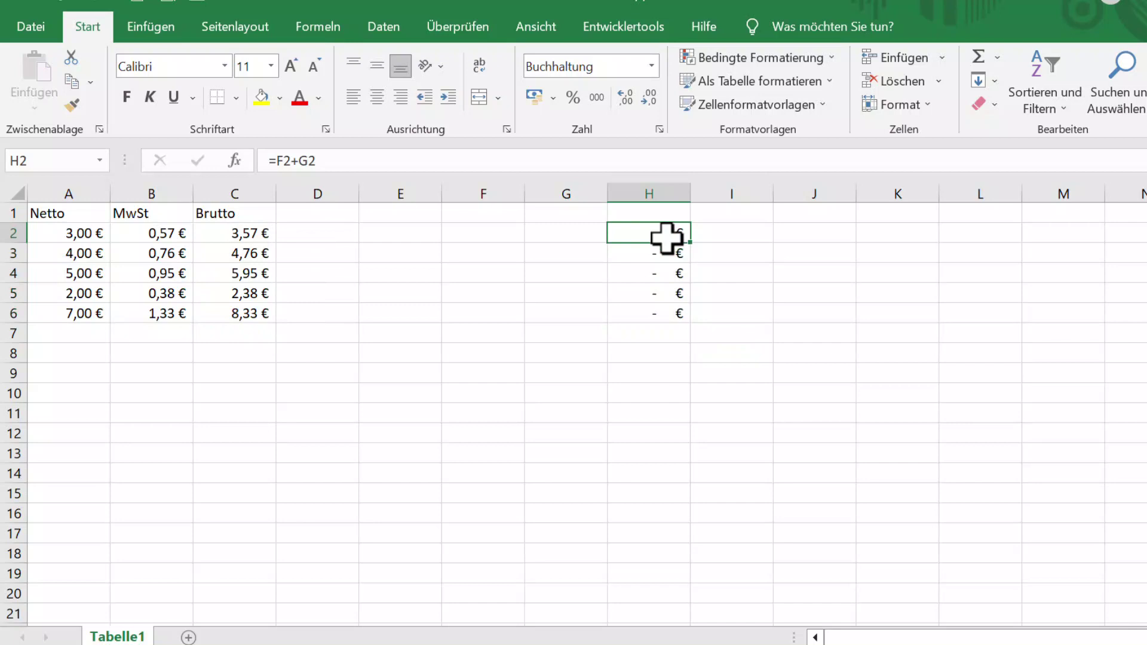
click(228, 238)
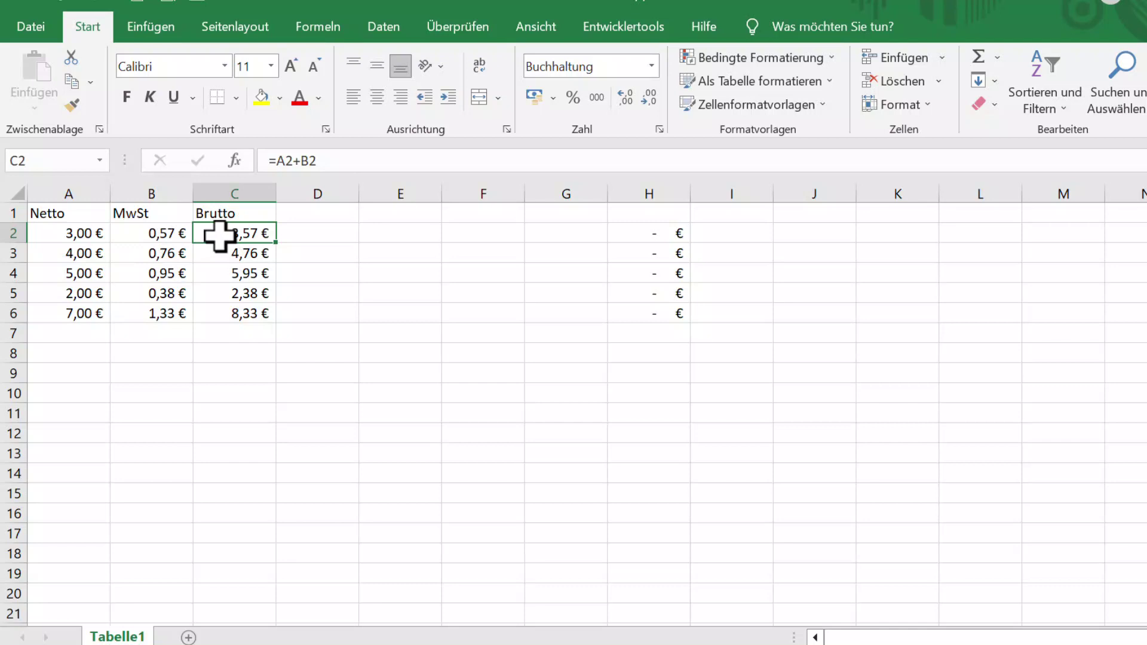
click(655, 236)
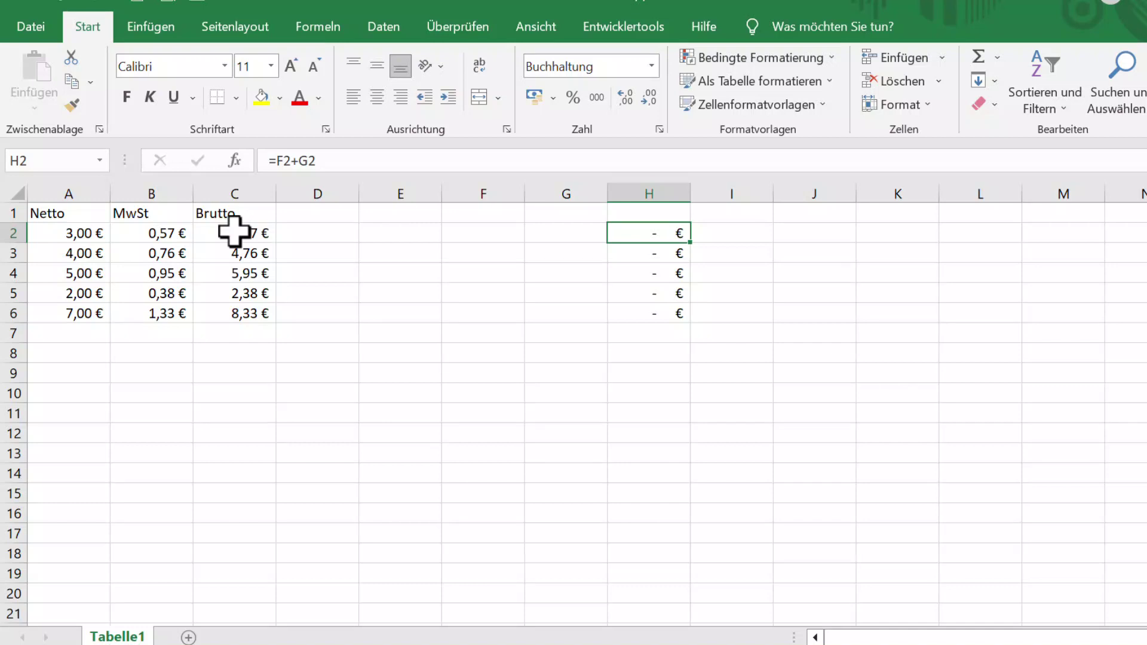
Copy the Brutto cells C2:C6 again and bring up Paste Special for cell F2.
drag(234, 232, 240, 309)
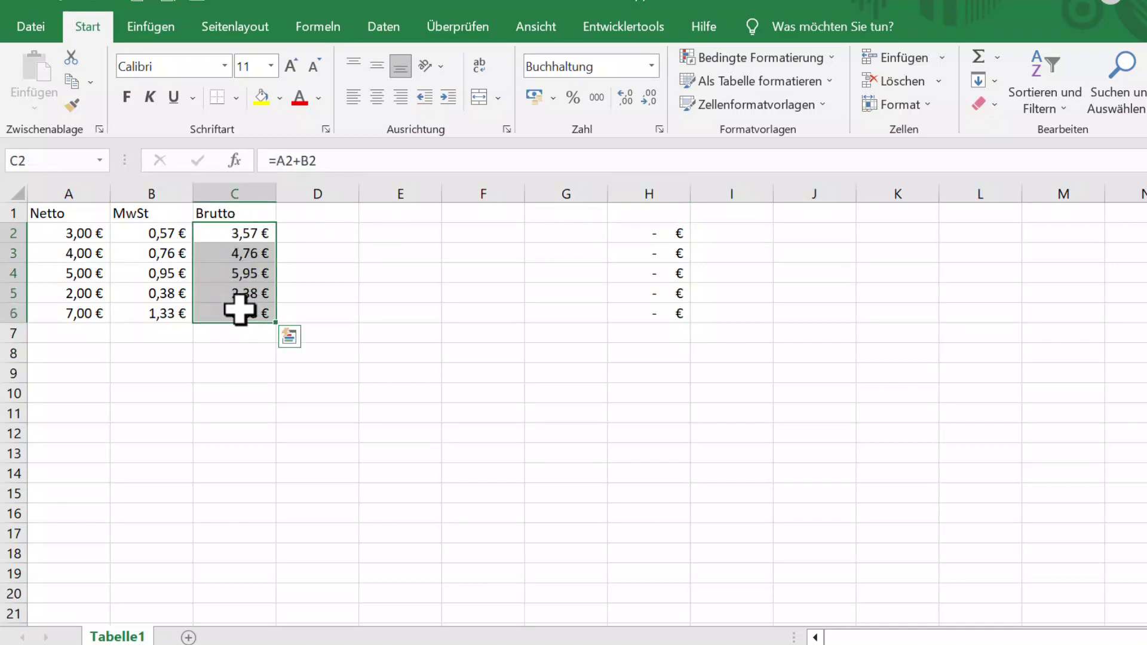
key(ctrl+c)
click(489, 233)
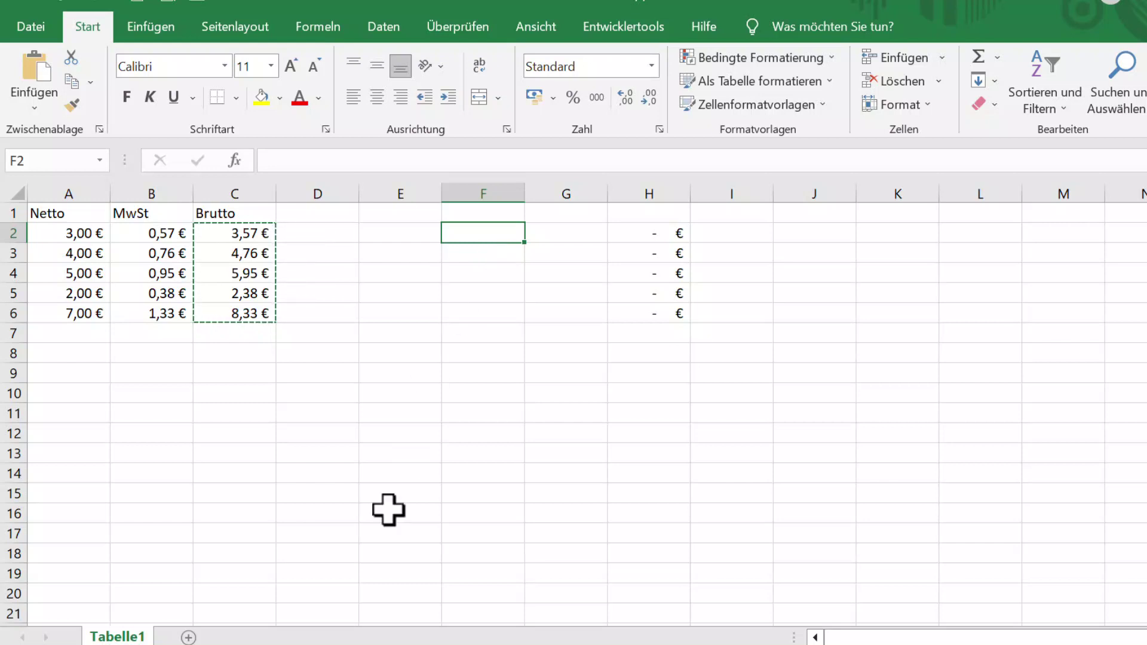
key(ctrl+alt+v)
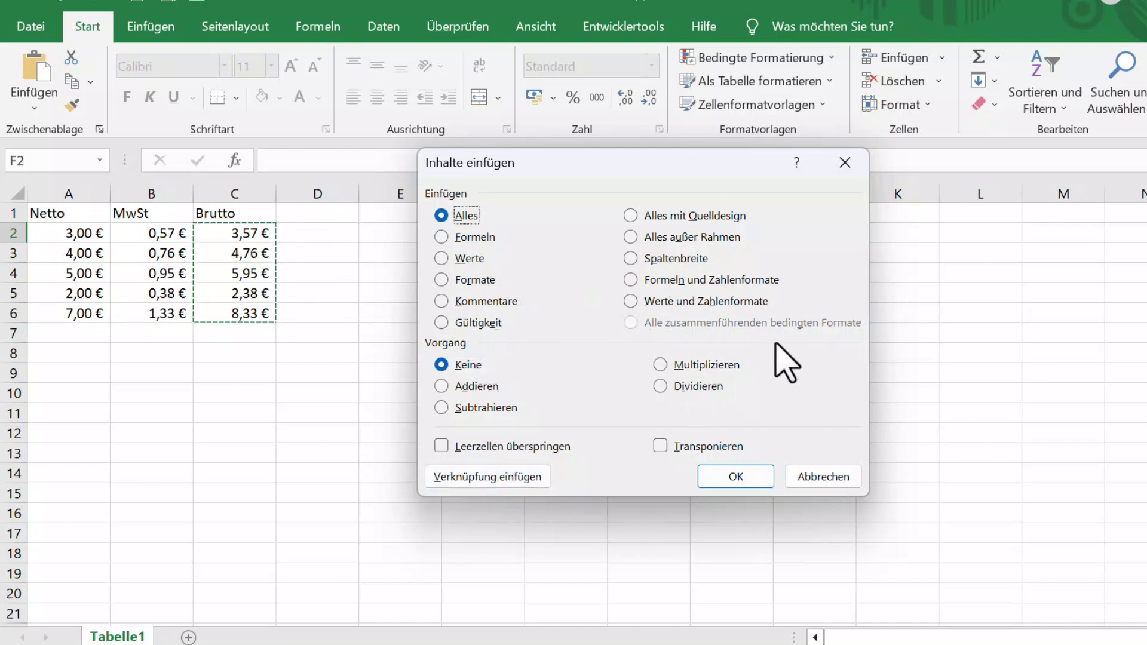
Paste the Brutto amounts into F2:F6 as Werte (values only), giving 3,57 to 8,33.
click(470, 259)
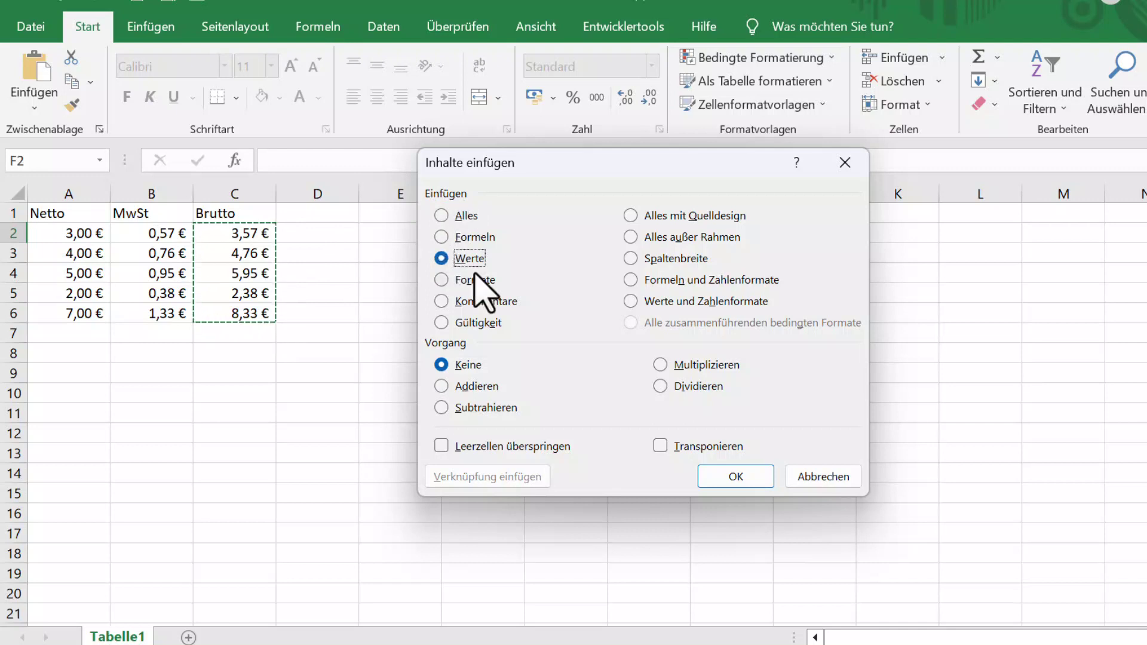
click(768, 485)
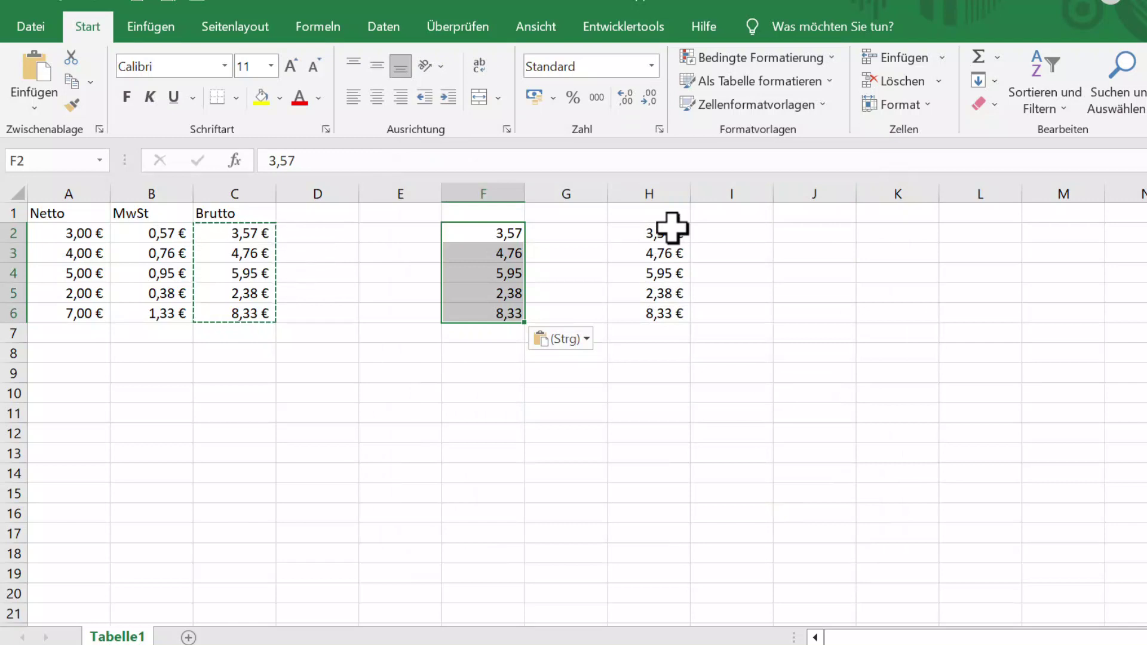
drag(672, 227, 664, 308)
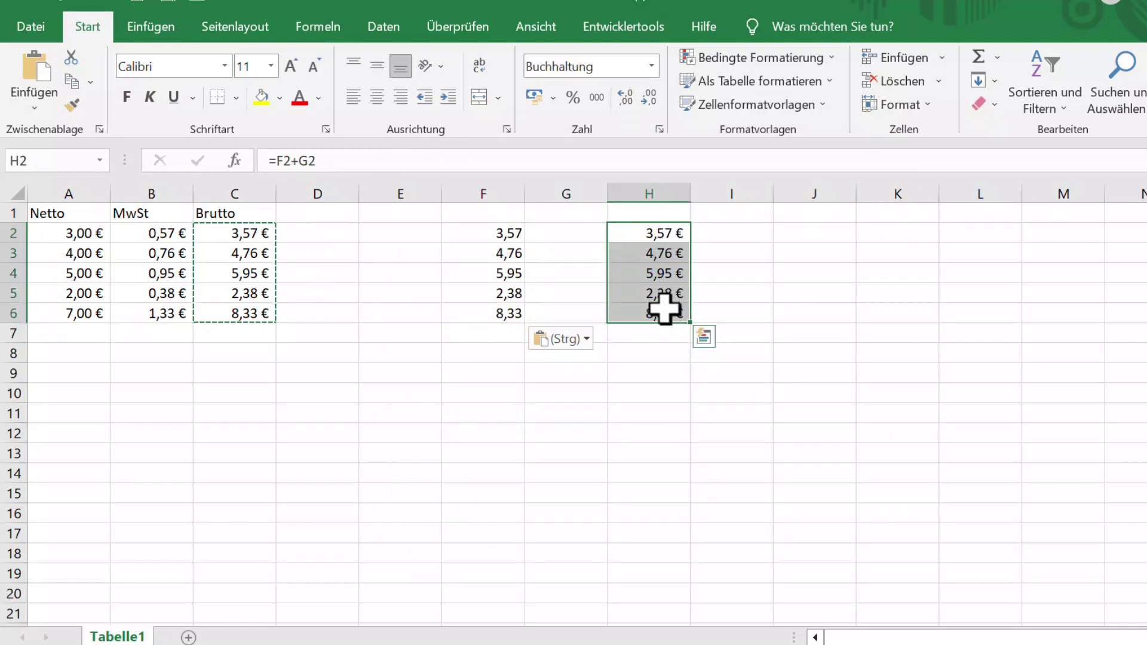
Delete the copied formulas in H2:H6 and check that F2 holds the constant 3,57.
key(Delete)
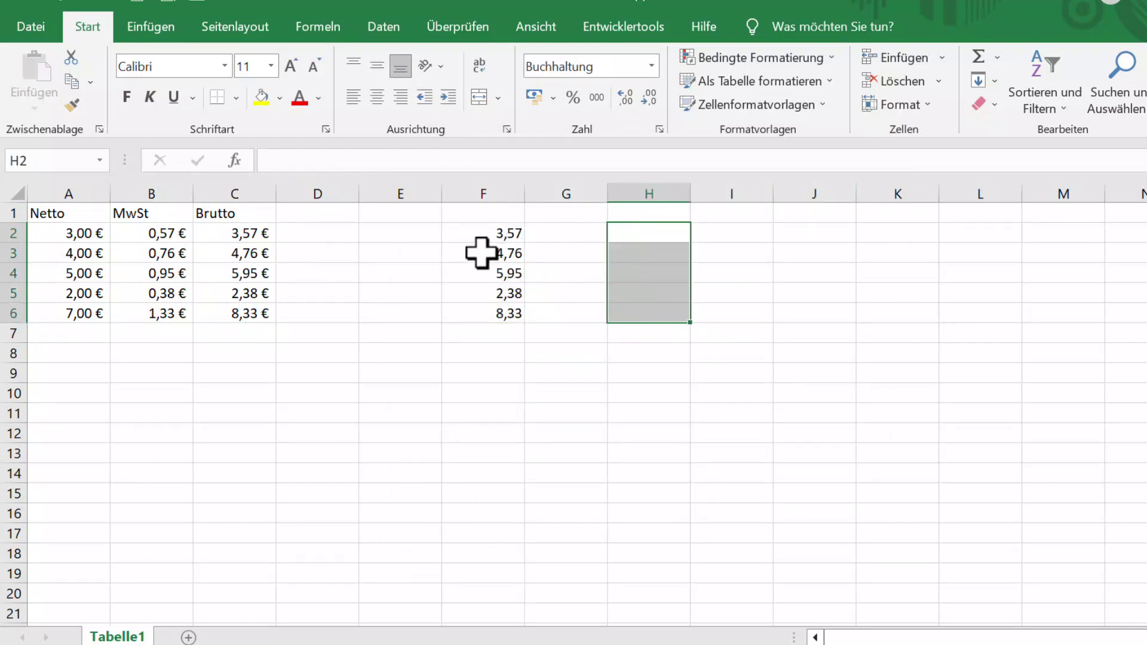
click(476, 230)
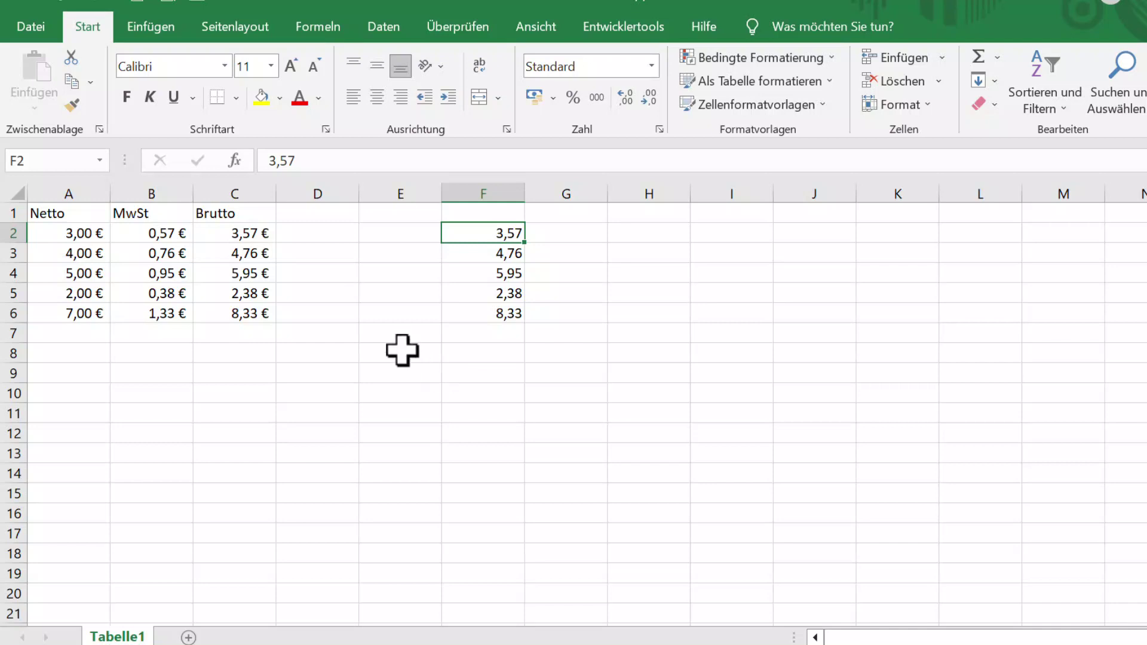
Change Netto in A2 to 5, confirming Brutto C2 becomes 5,95 € while F2 stays 3,57.
click(84, 236)
text(5)
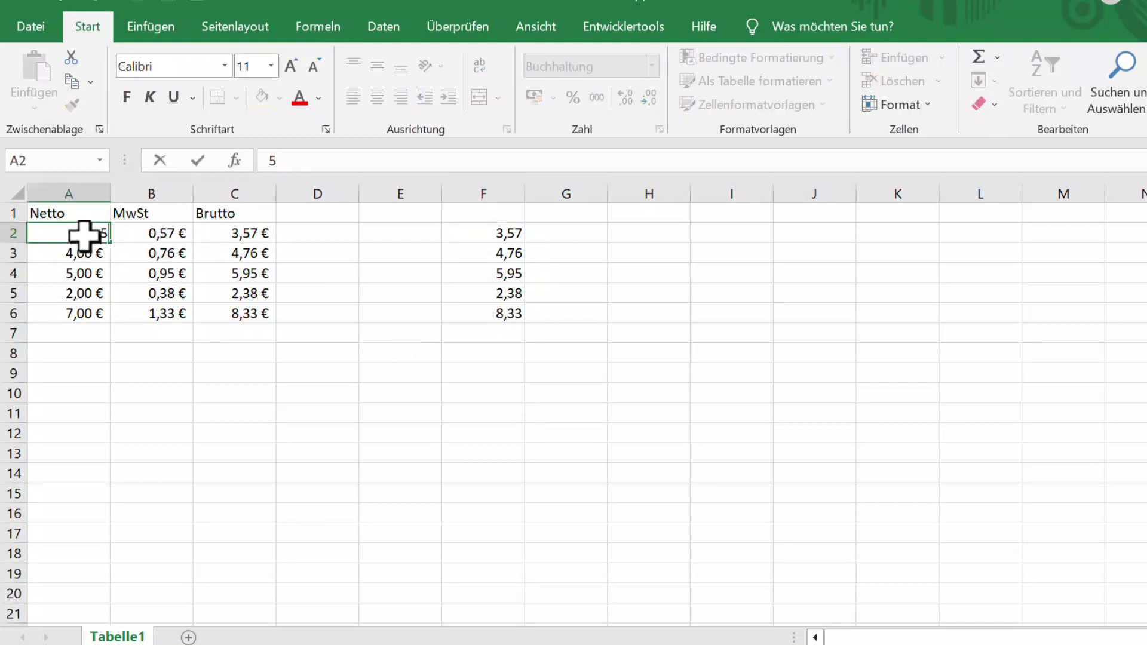
key(Return)
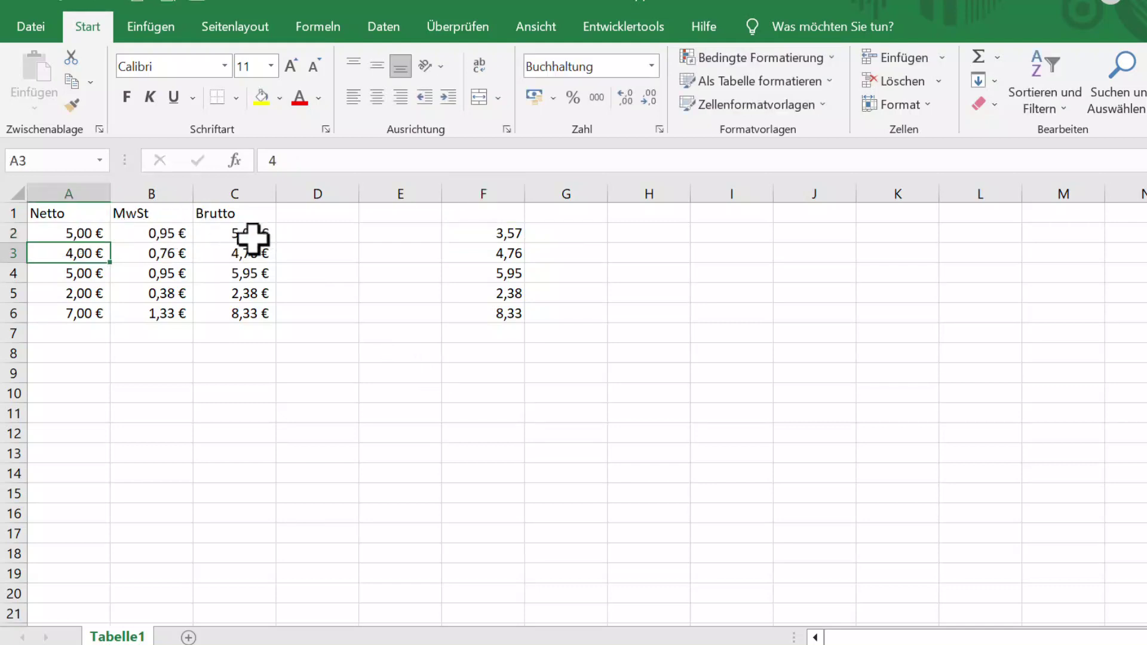
click(254, 234)
click(497, 235)
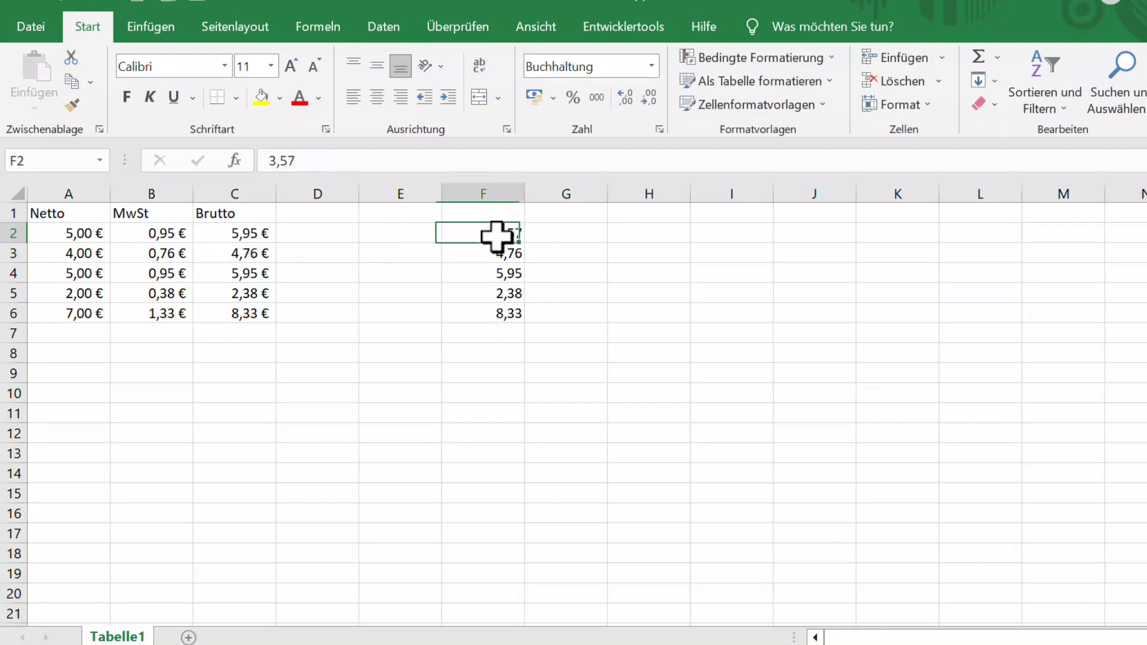